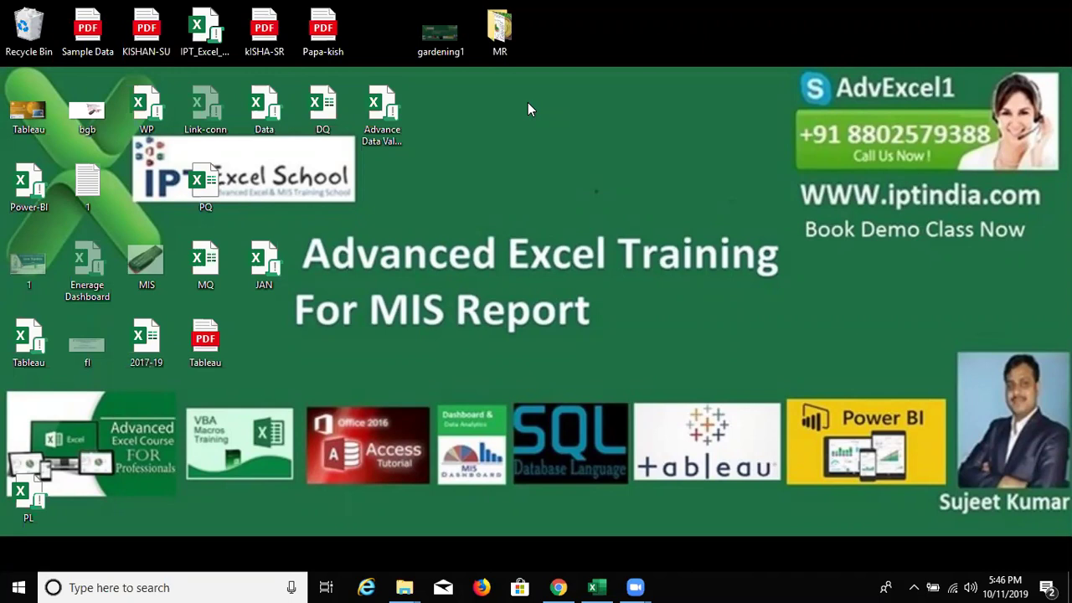
Restore the Excel Book1 window showing Sheet3's Invoice Number, Date and Name headings.
left_click(591, 587)
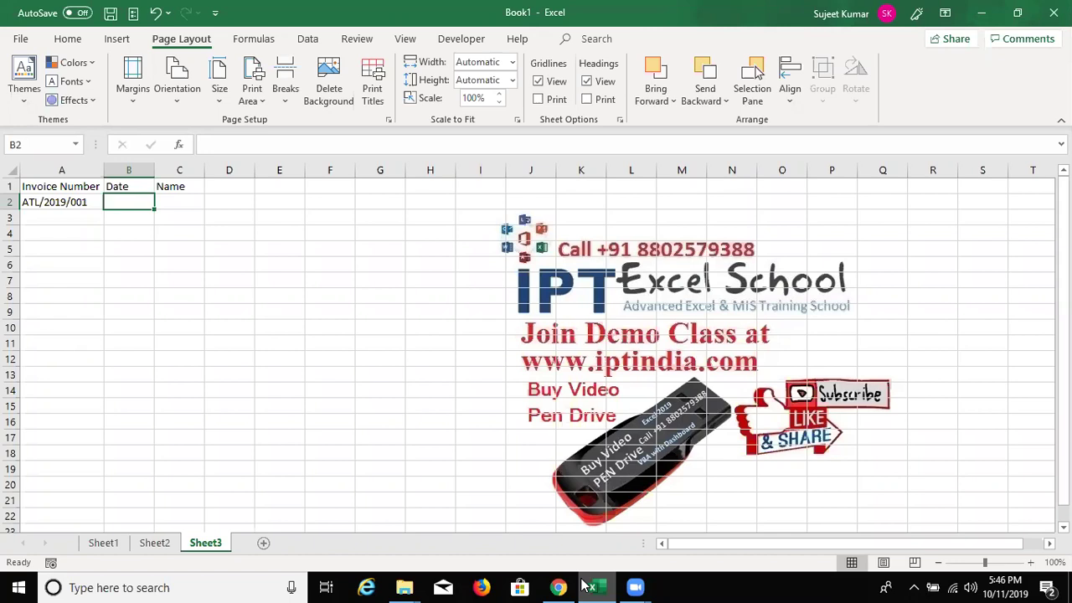
Enter the date 9/1 (1-Sep) in B2 beside invoice ATL/2019/001.
key("Left")
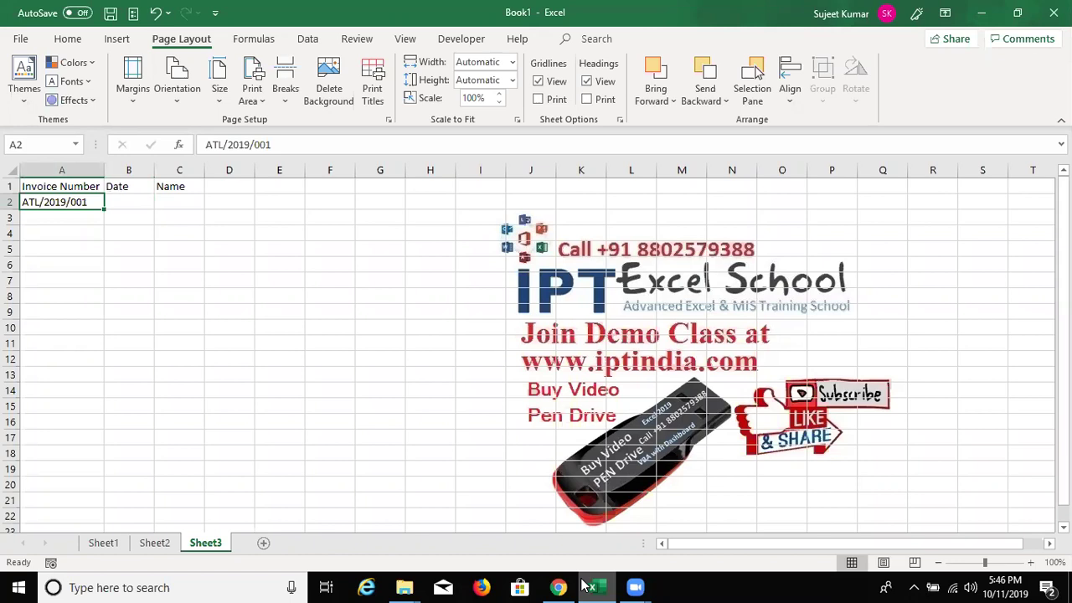
key("Down")
key("Up")
key("Down")
key("Down")
key("Down")
key("Down")
key("Down")
key("Down")
key("Down")
key("Down")
key("Down")
key("Down")
key("Up")
key("Up")
key("Up")
key("Up")
key("Up")
key("Up")
key("Right")
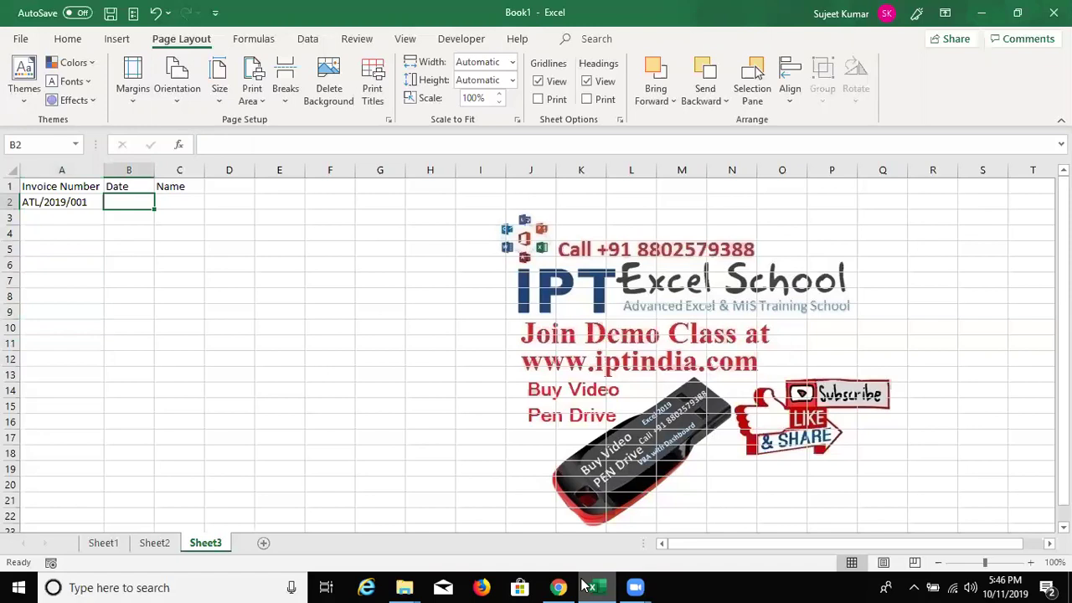
type("9/1")
key("Return")
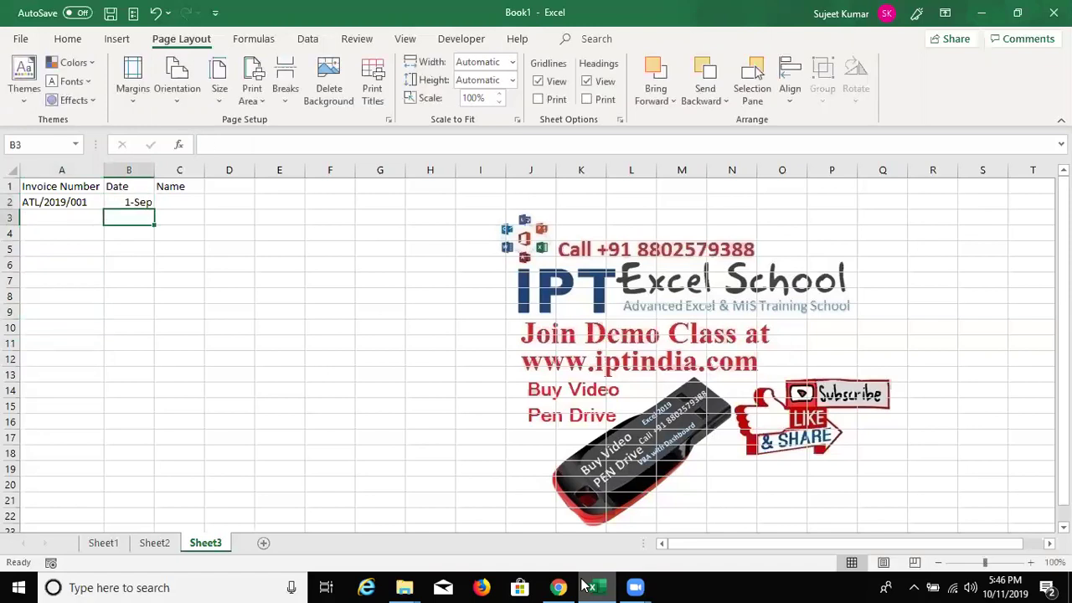
Fill ATL/2019/002 into A3 by hand as a trial, then clear it.
key("Up")
key("Left")
key("Down")
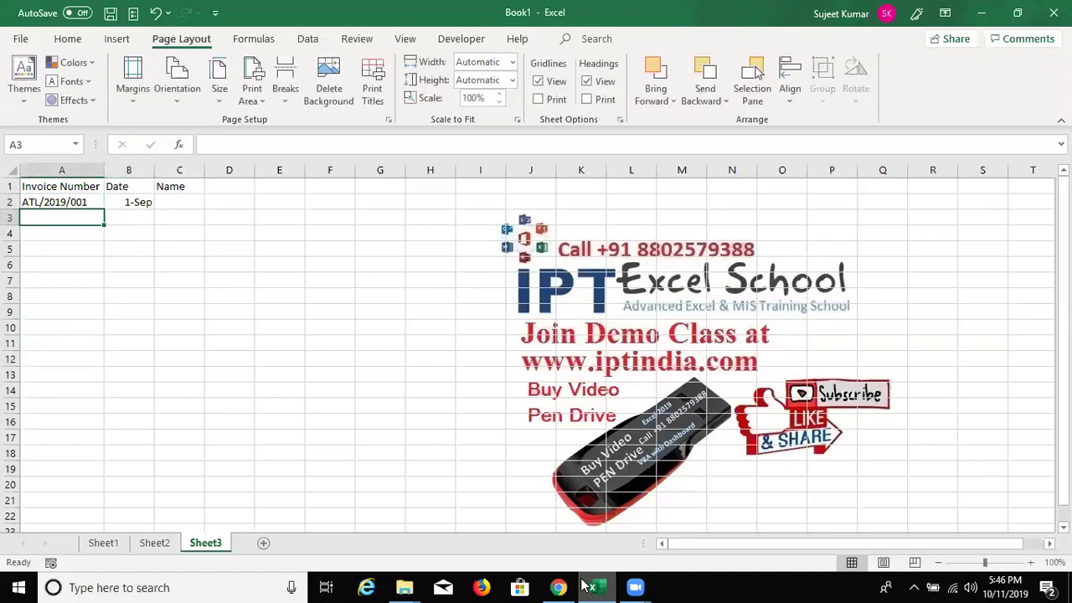
key("ctrl+d")
key("F2")
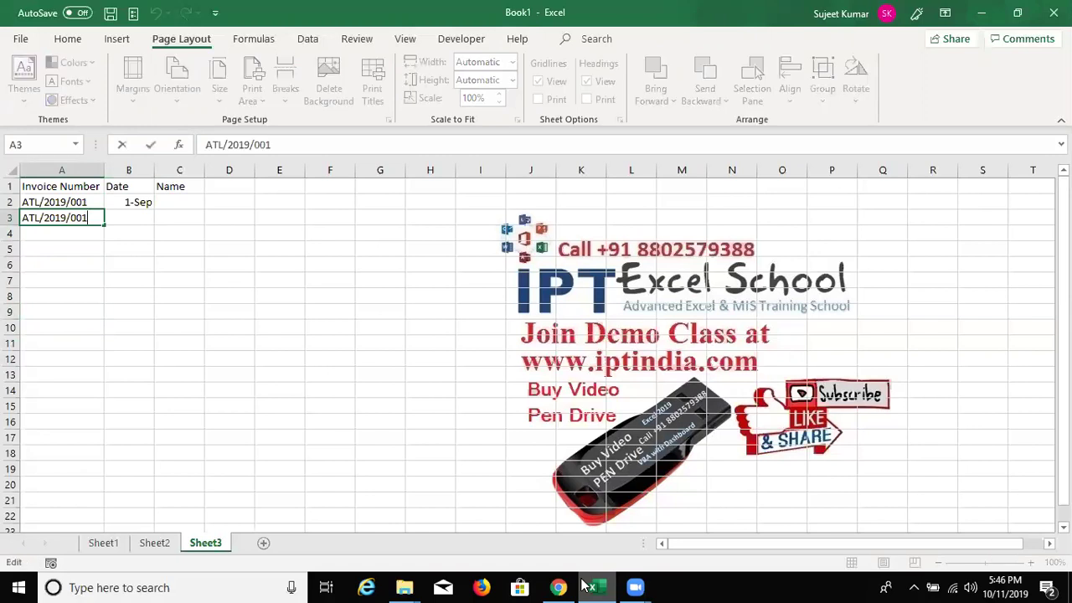
key("BackSpace")
type("2")
key("Return")
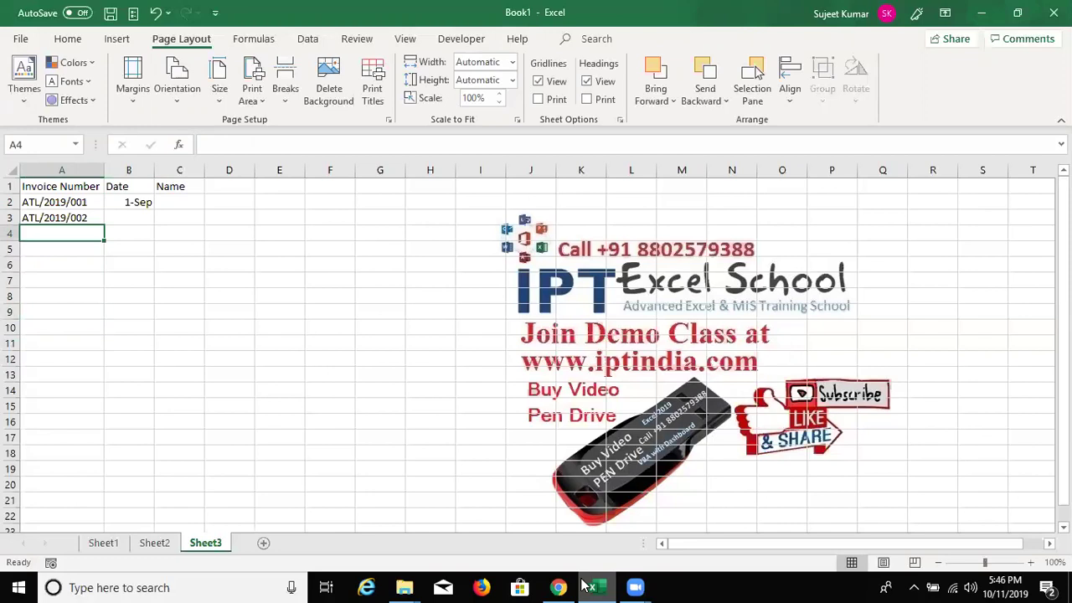
key("Up")
key("Delete")
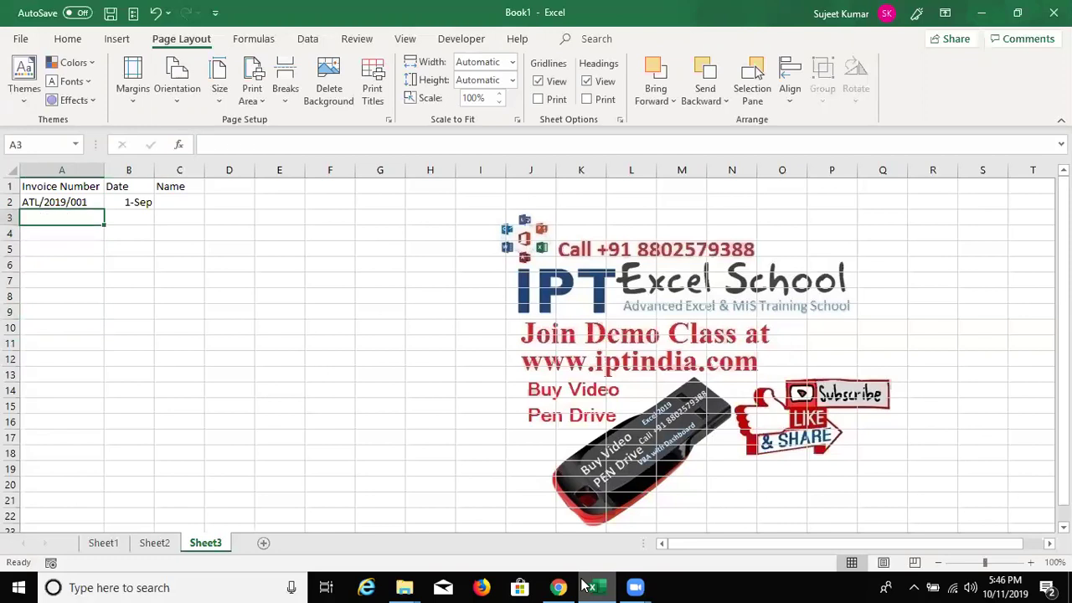
Enter =RIGHT(A2,3) in A3 to extract A2's last three digits.
type("=")
type("RI")
key("Tab")
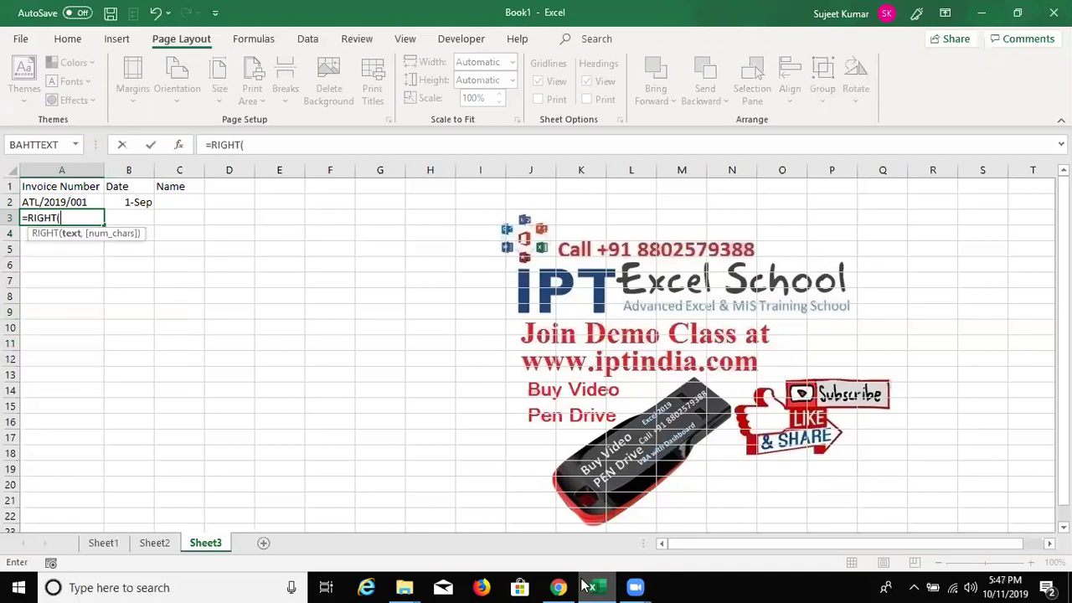
key("Up")
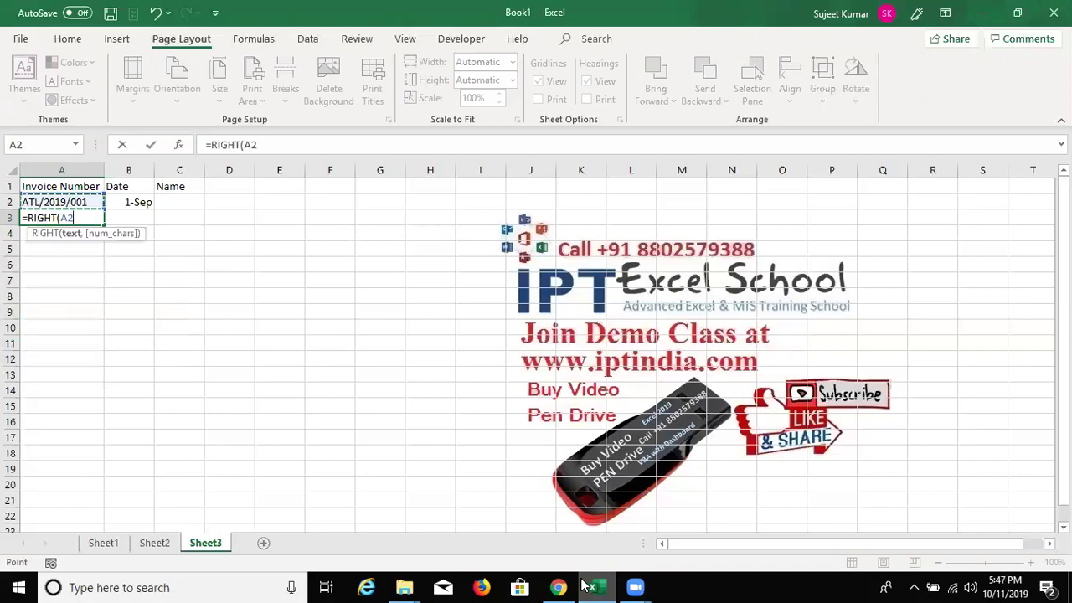
type(",")
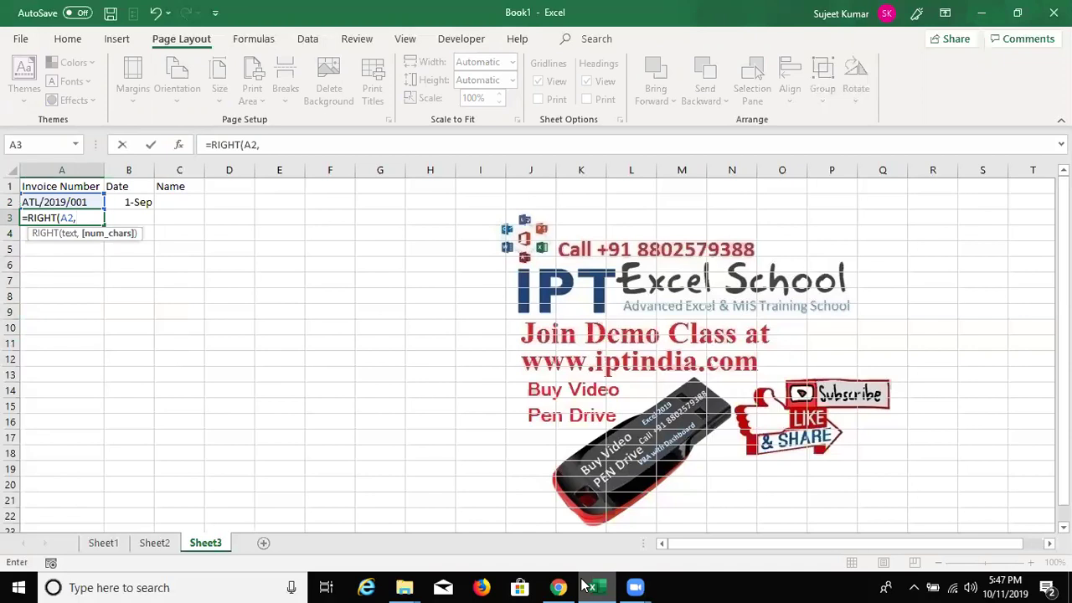
type("3")
type(")")
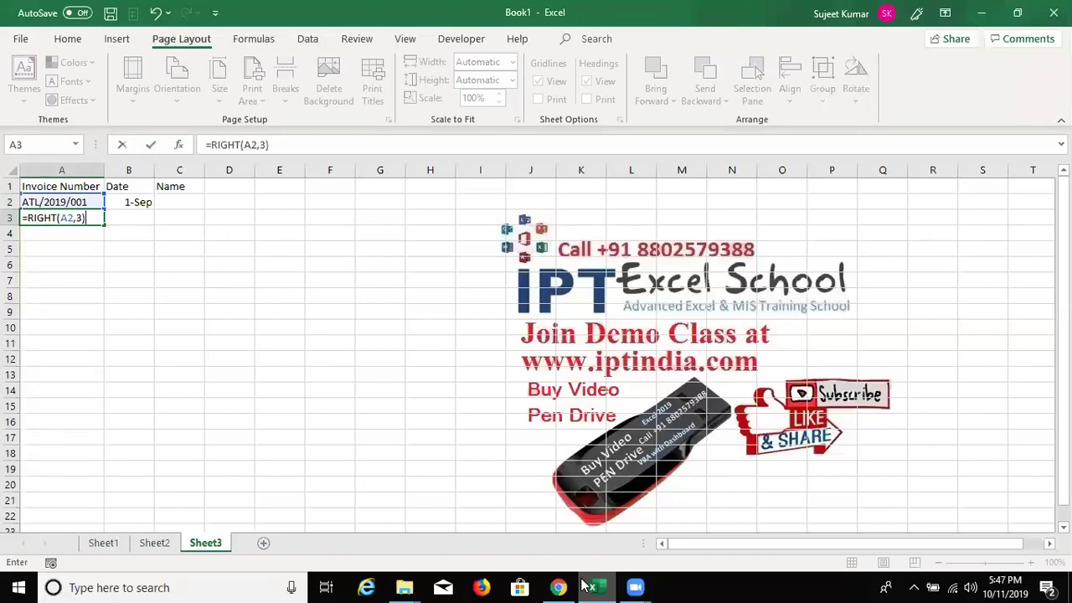
key("Return")
key("Up")
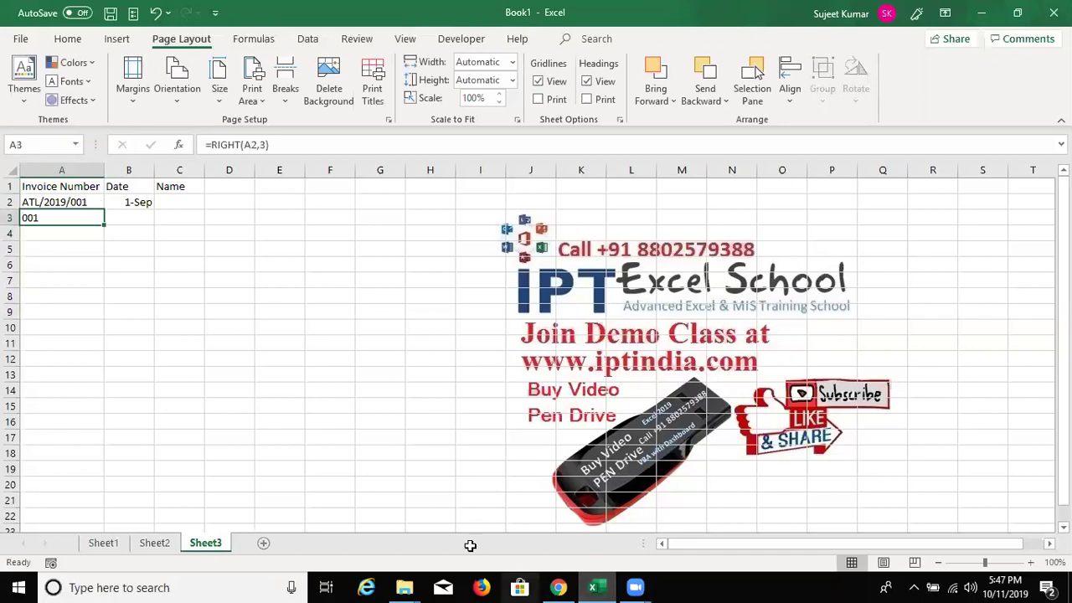
Append +1 to A3's formula so it displays 2.
left_click(309, 146)
type("+")
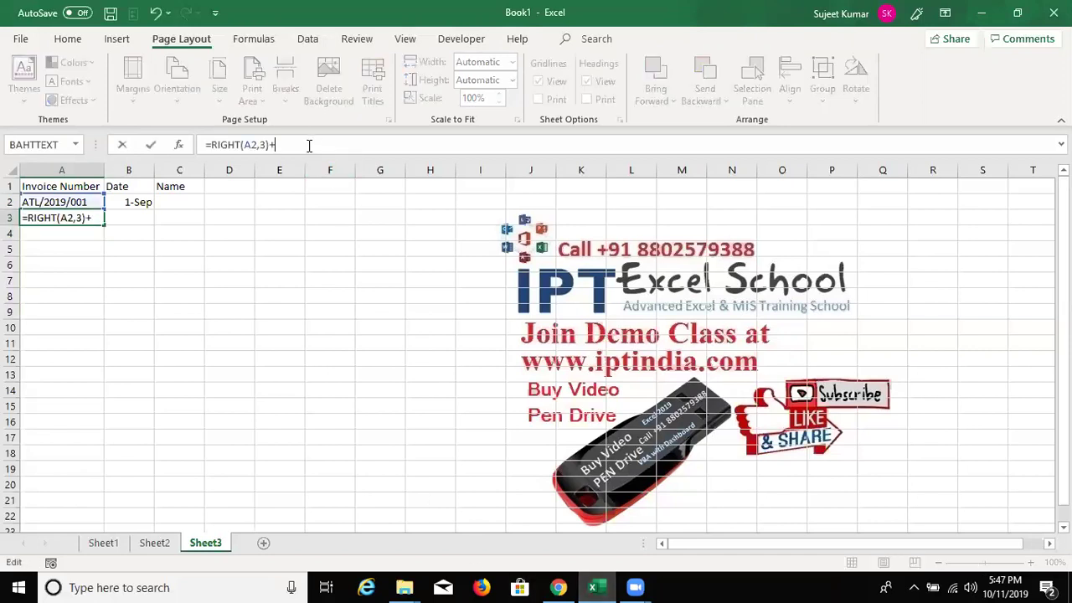
type("1")
key("Return")
key("Up")
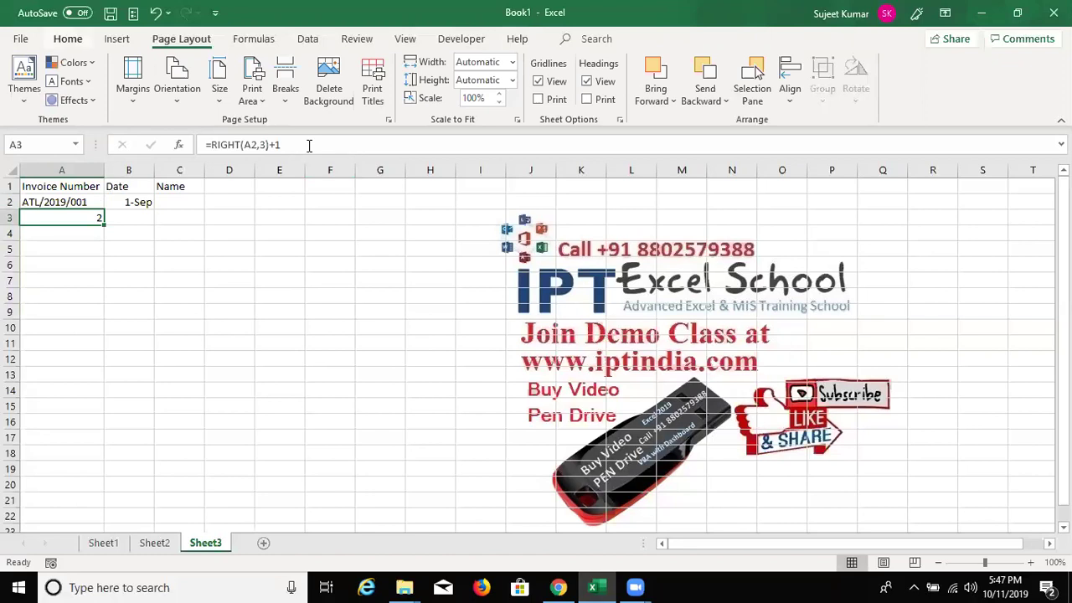
Wrap A3's formula as =TEXT(RIGHT(A2,3)+1,"000") so it shows 002.
left_click(208, 144)
type("TE")
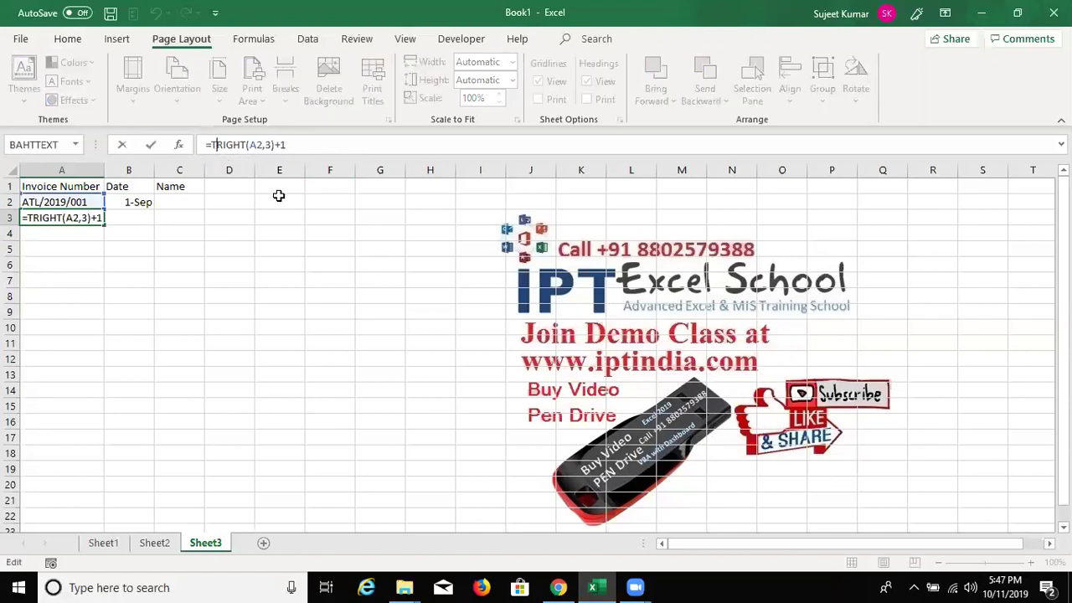
type("XT(")
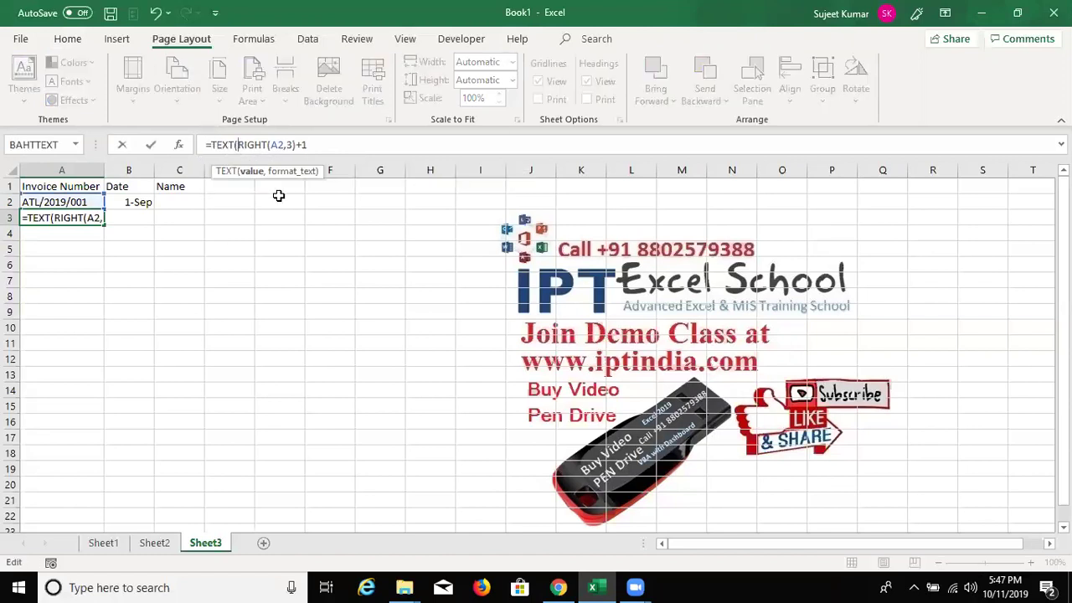
key("Right")
key("Right")
key("Right")
key("End")
type(",\"000\")")
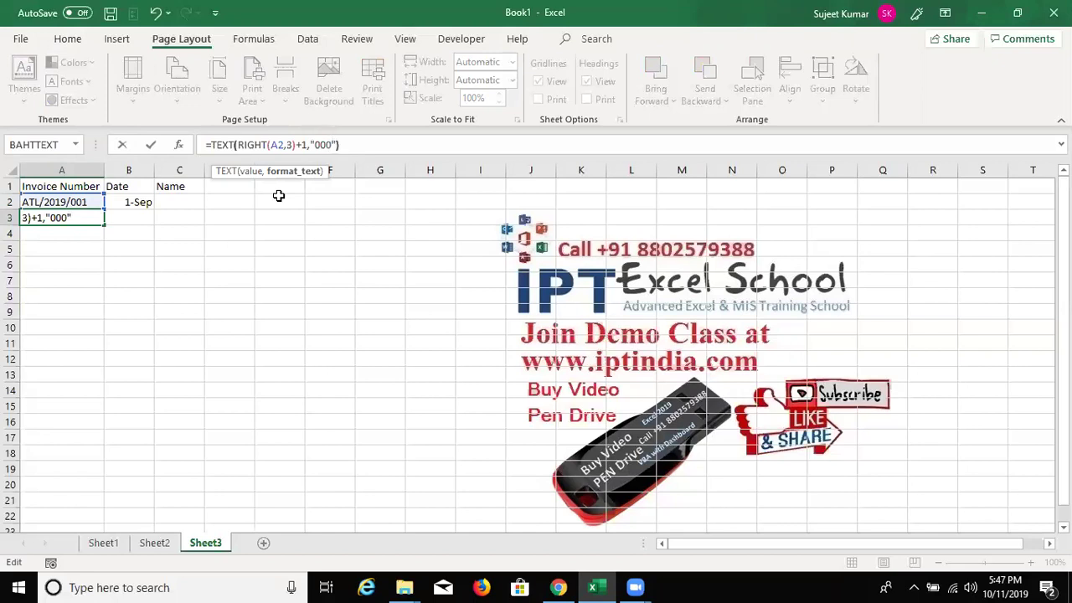
key("Return")
key("Up")
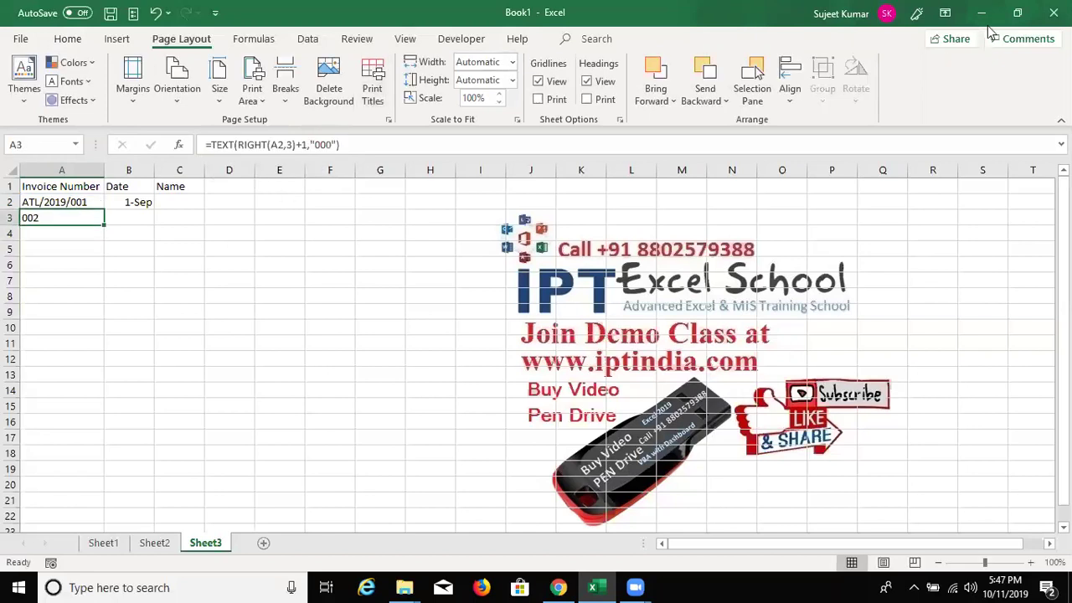
left_click(216, 148)
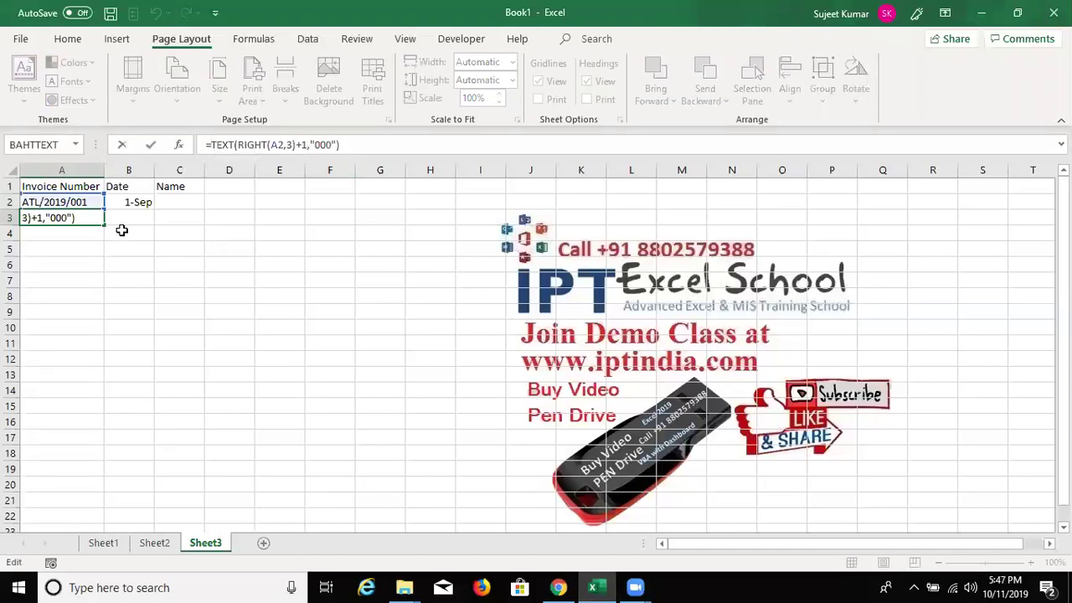
Prefix A3's formula with LEFT(A2,LEN(A2)-3)& so it shows ATL/2019/002.
type("LE")
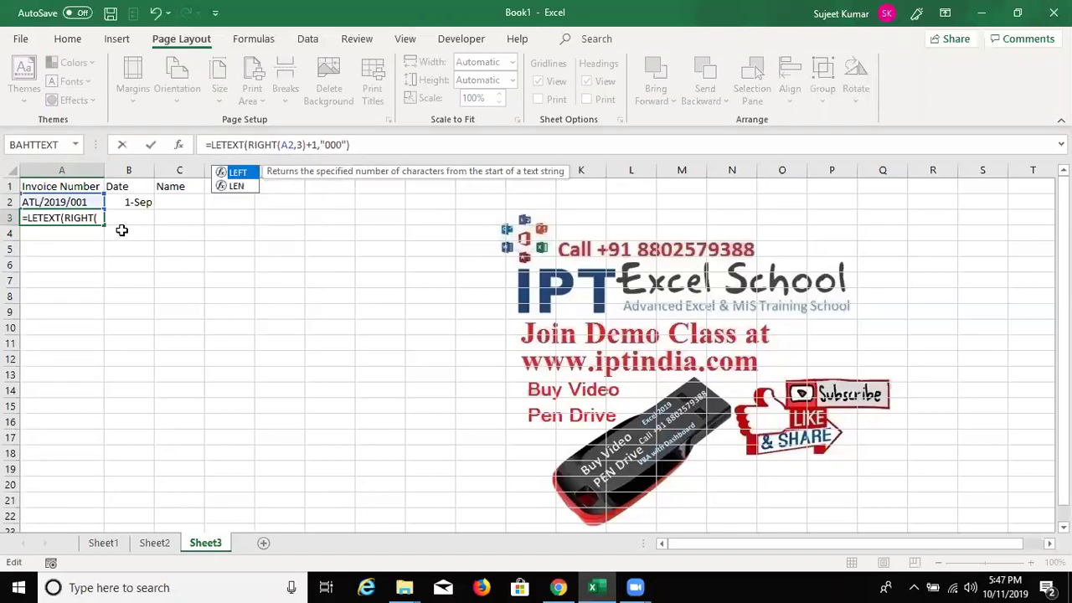
key("Tab")
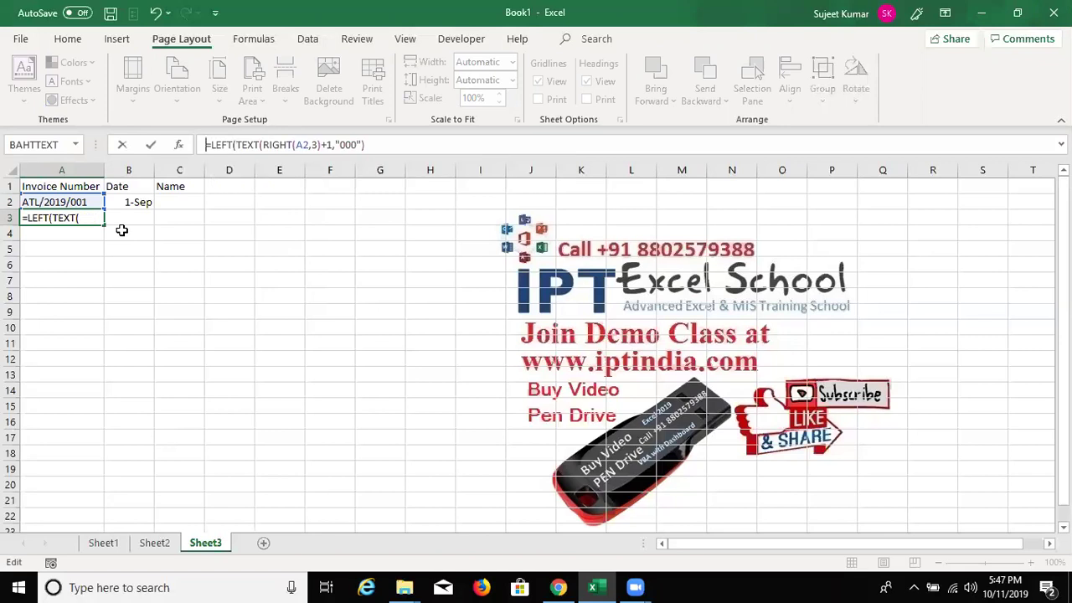
left_click(236, 144)
left_click(51, 202)
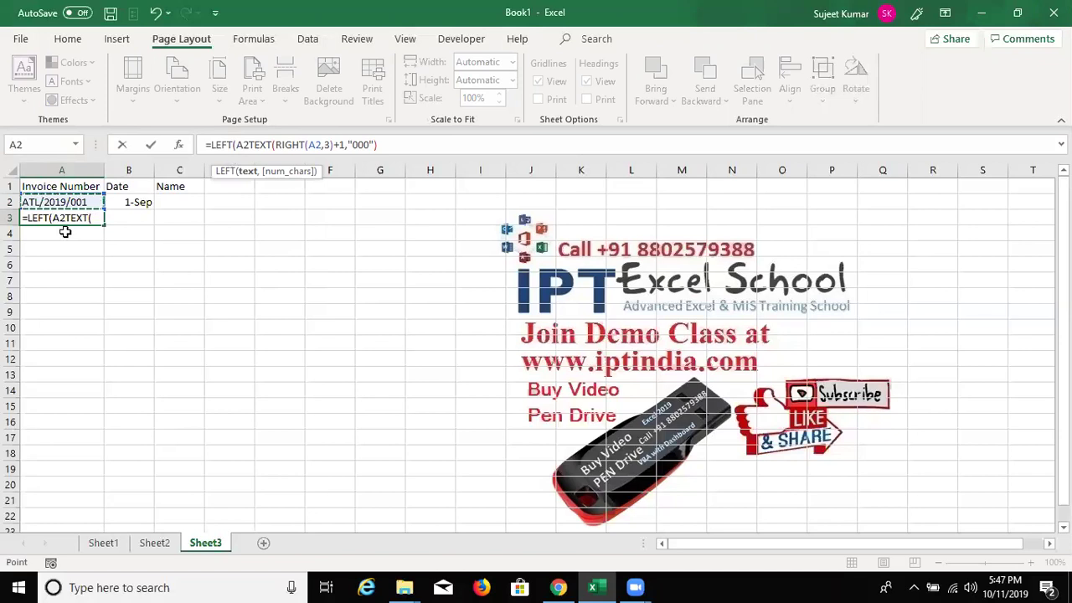
type("&")
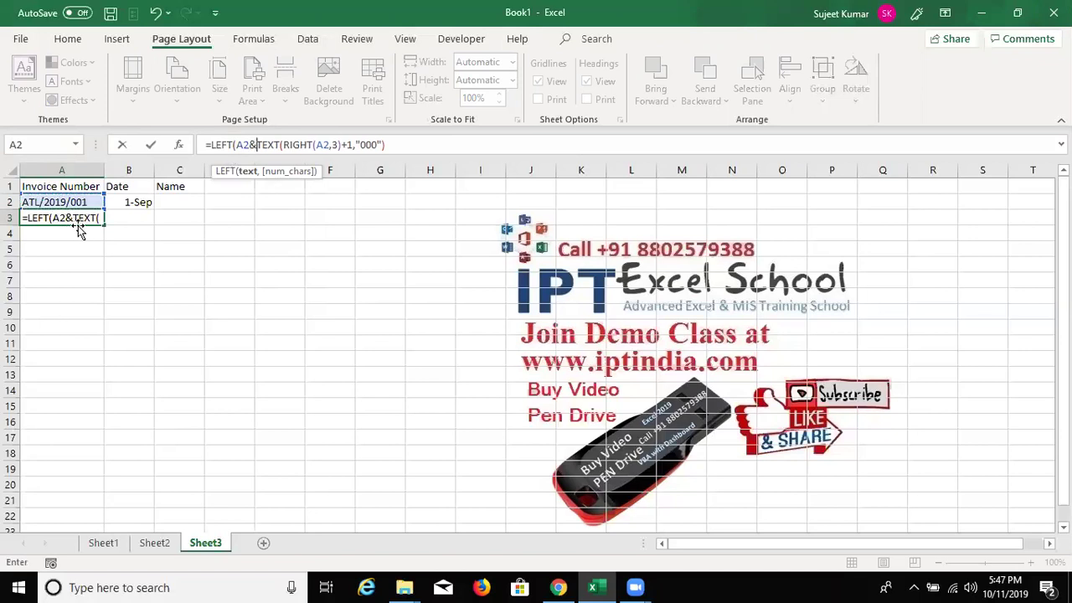
key("BackSpace")
type(",LEN")
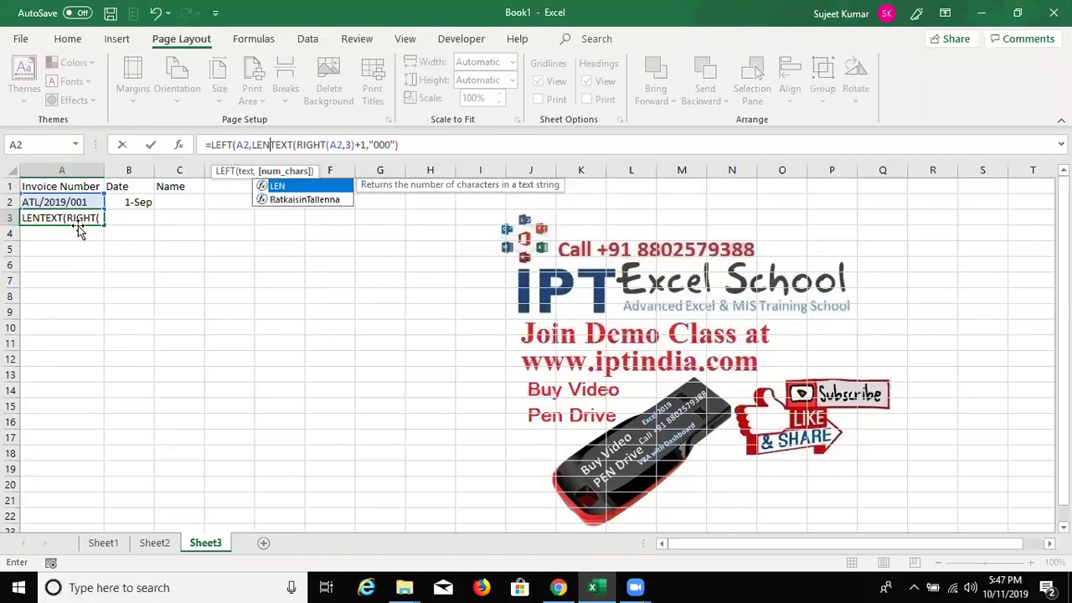
type("(")
left_click(92, 202)
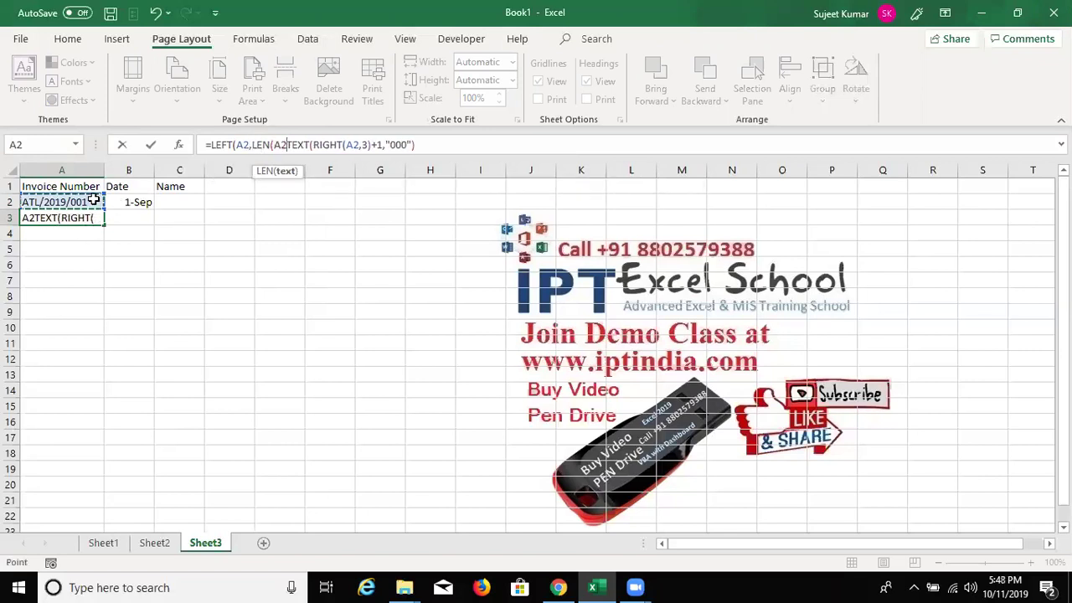
type(")-3)")
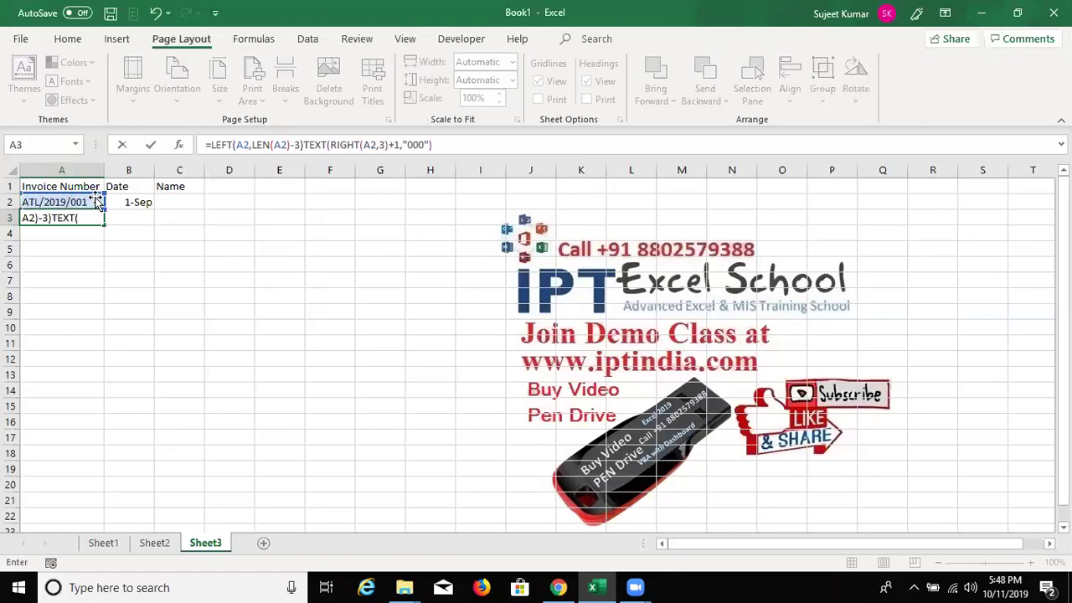
type("&")
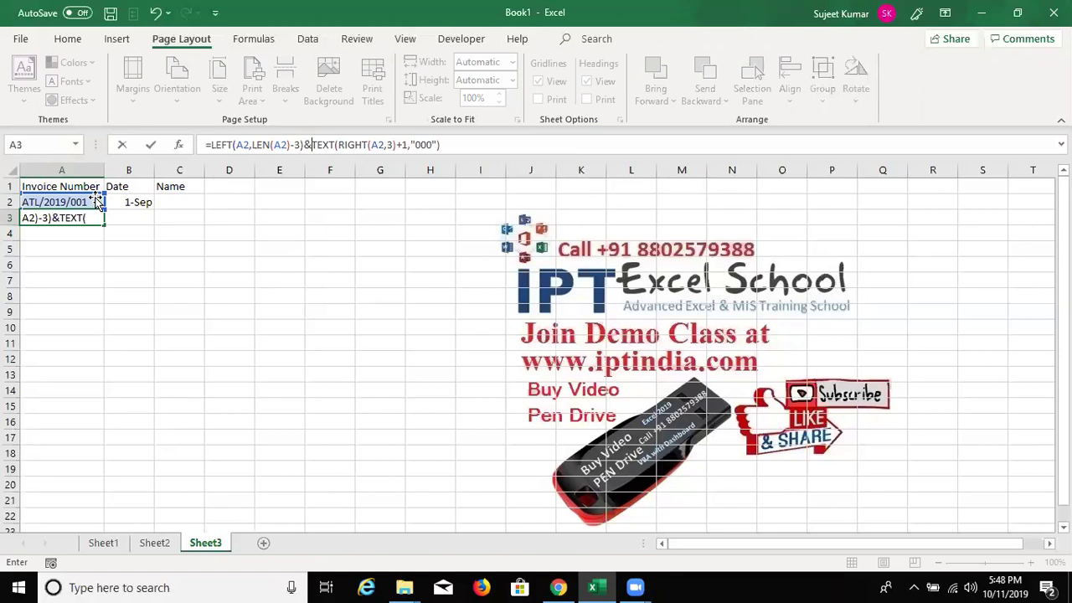
key("Return")
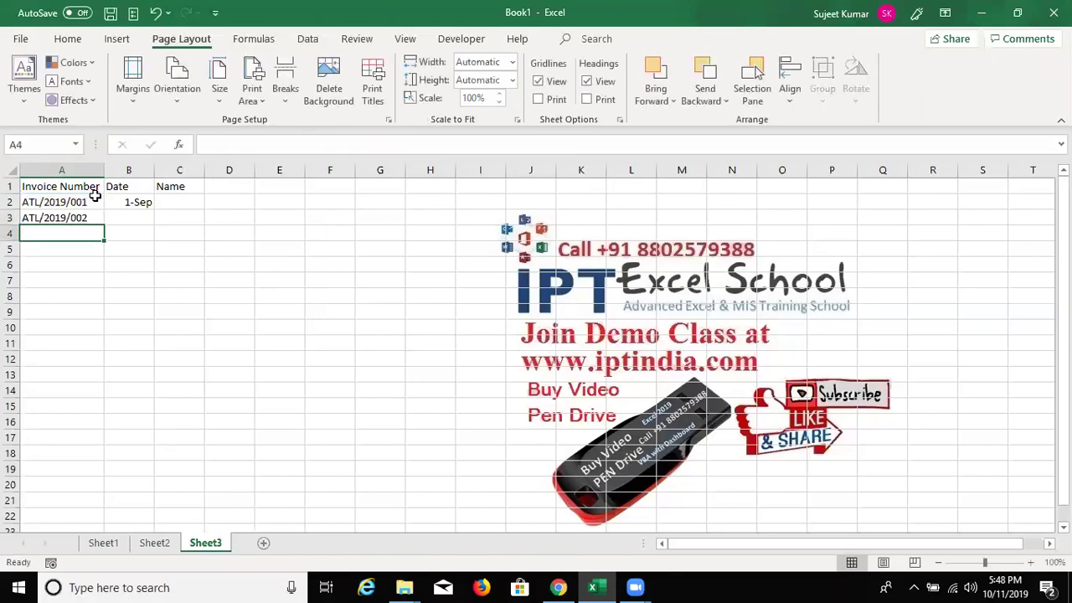
key("Up")
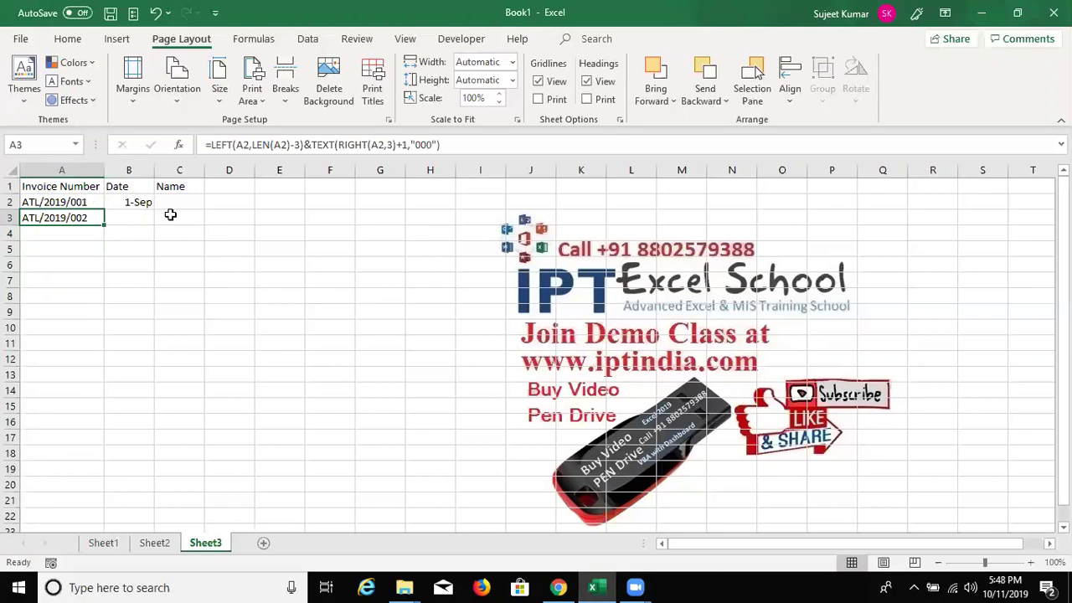
Wrap A3's formula in IF(B3<>0, …, "") so it stays blank without a date.
key("F2")
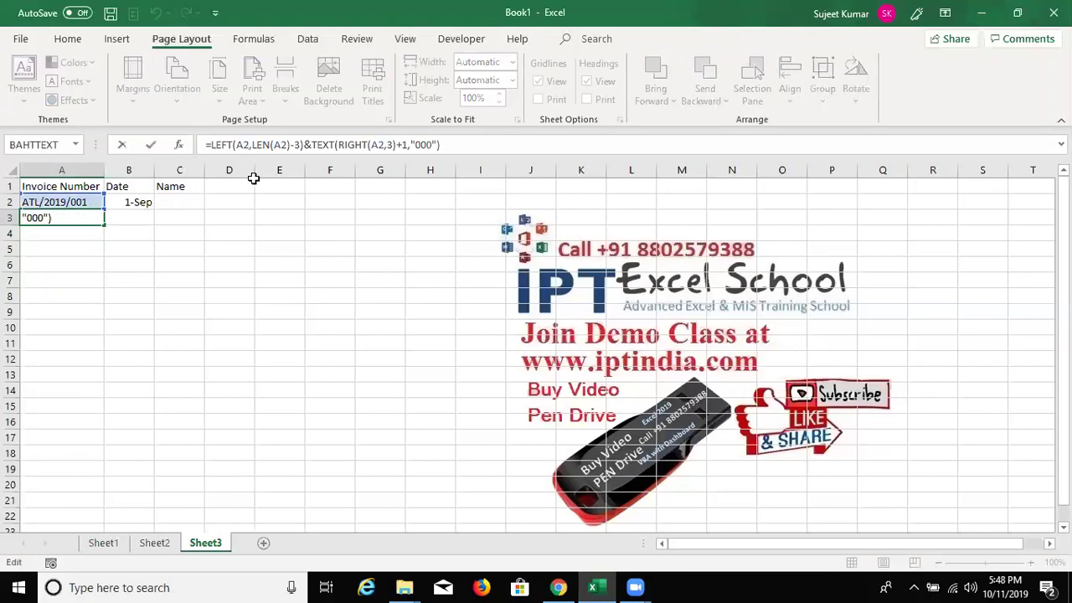
type("IF(")
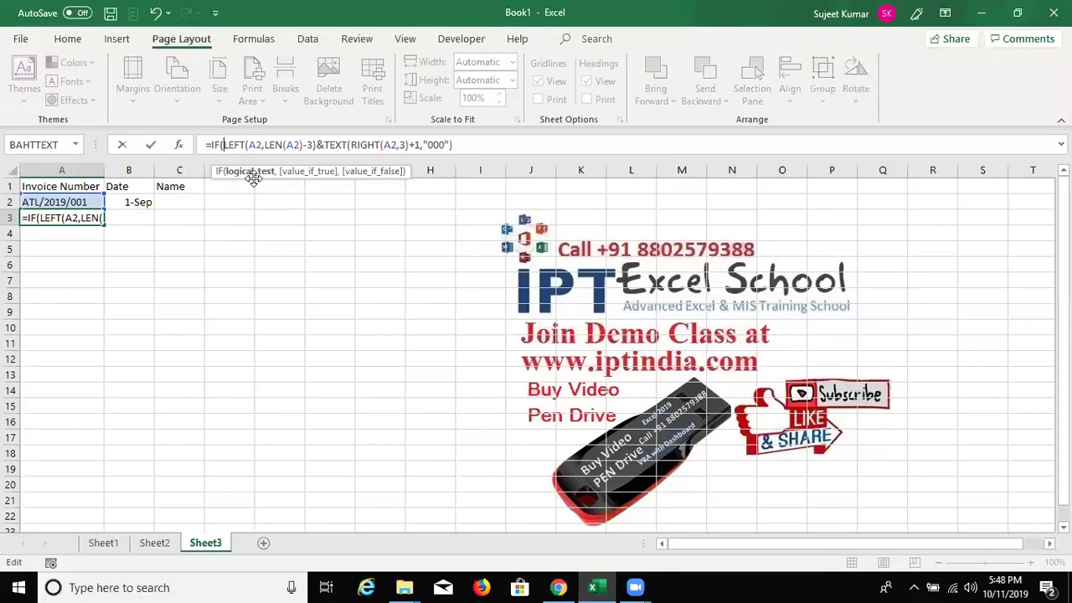
left_click(141, 216)
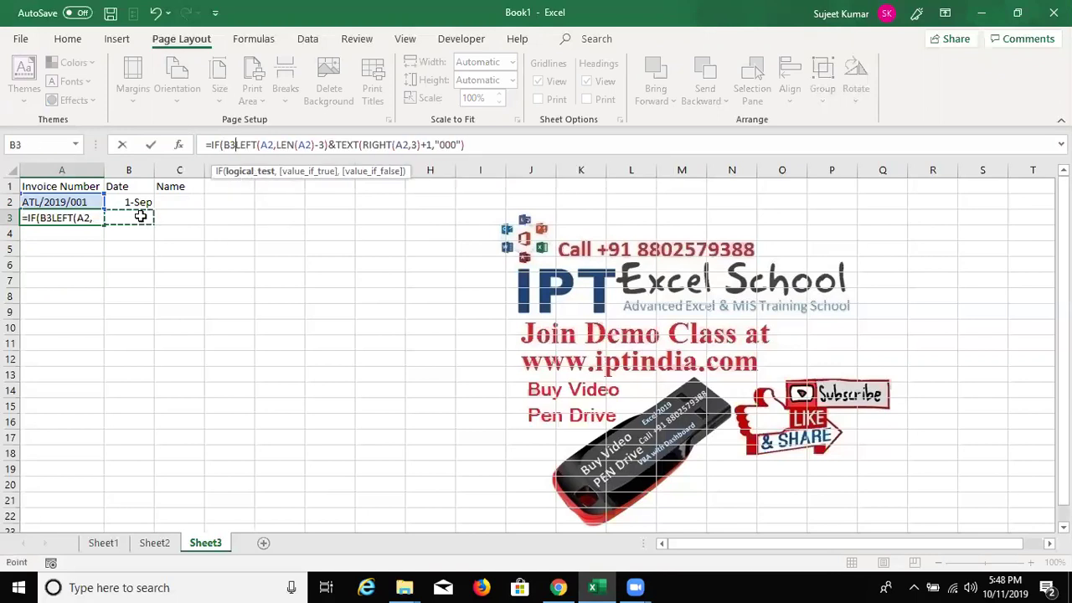
type("<>0")
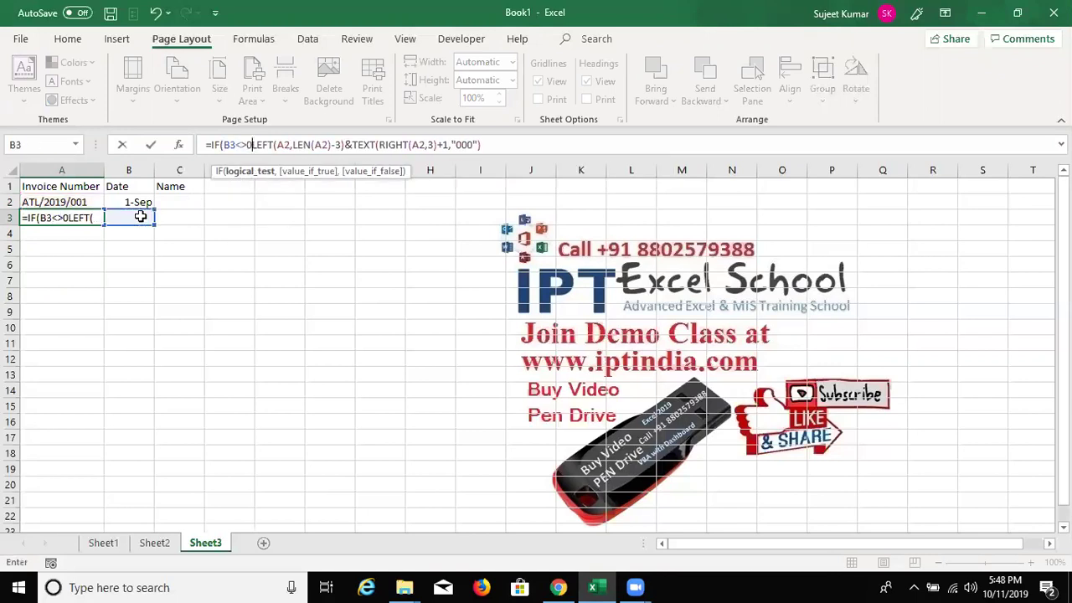
type(",")
left_click(490, 144)
type(",\"\"")
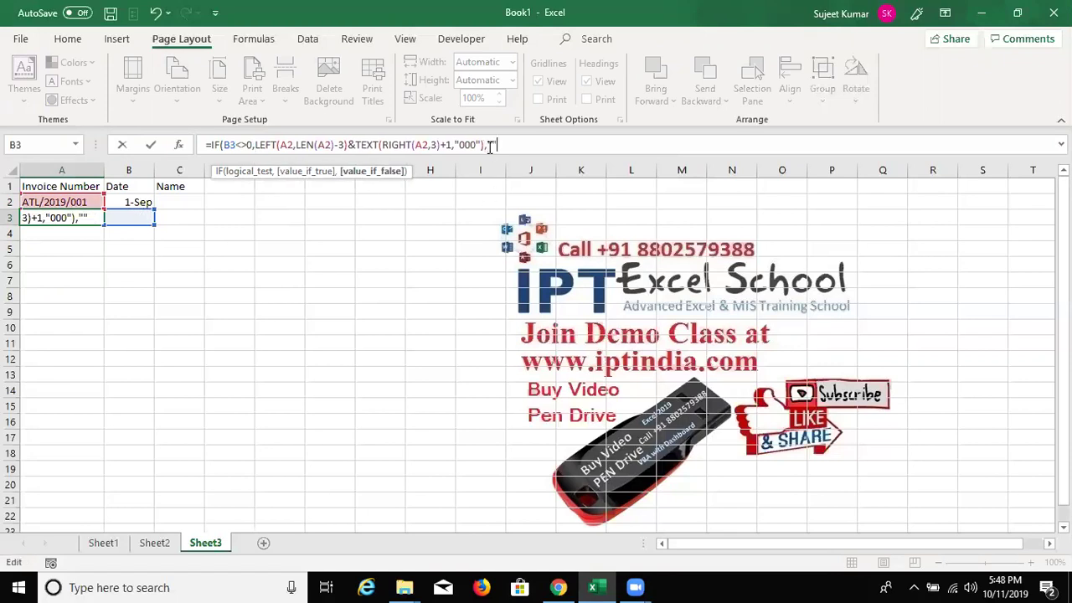
type(")")
key("Return")
key("Up")
Fill the IF formula from A3 down through A15.
key("shift+Down")
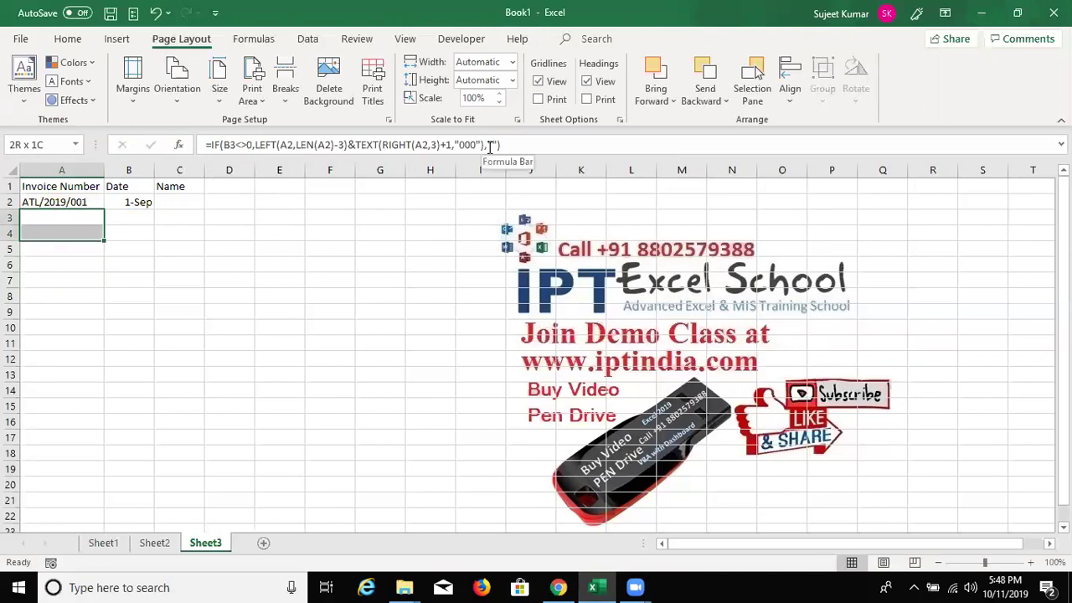
key("shift+Down")
key("shift+Down")
key("shift+Down")
key("ctrl+d")
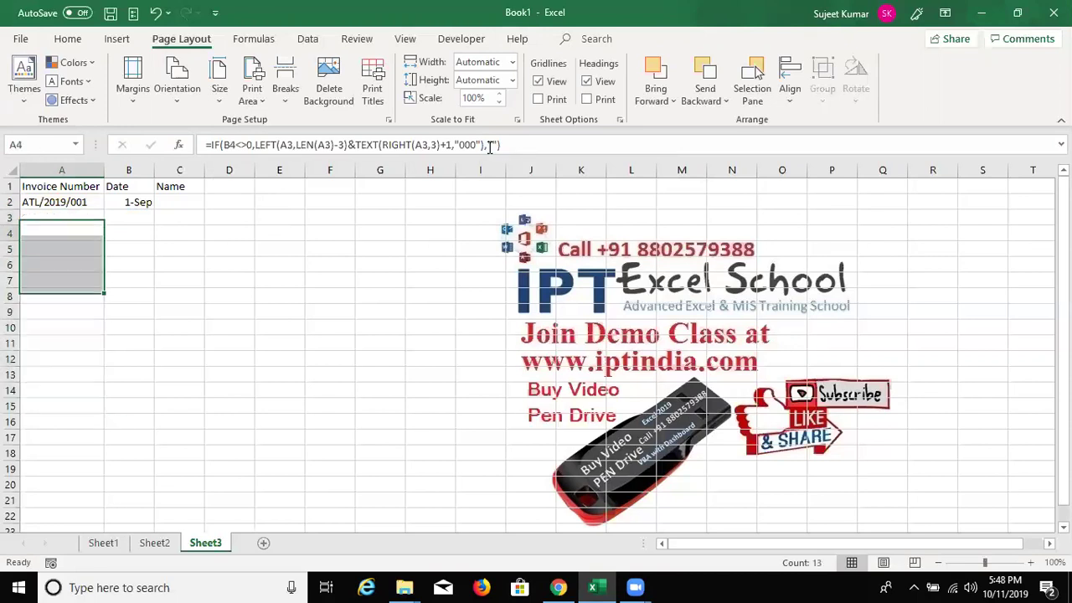
key("Up")
key("Down")
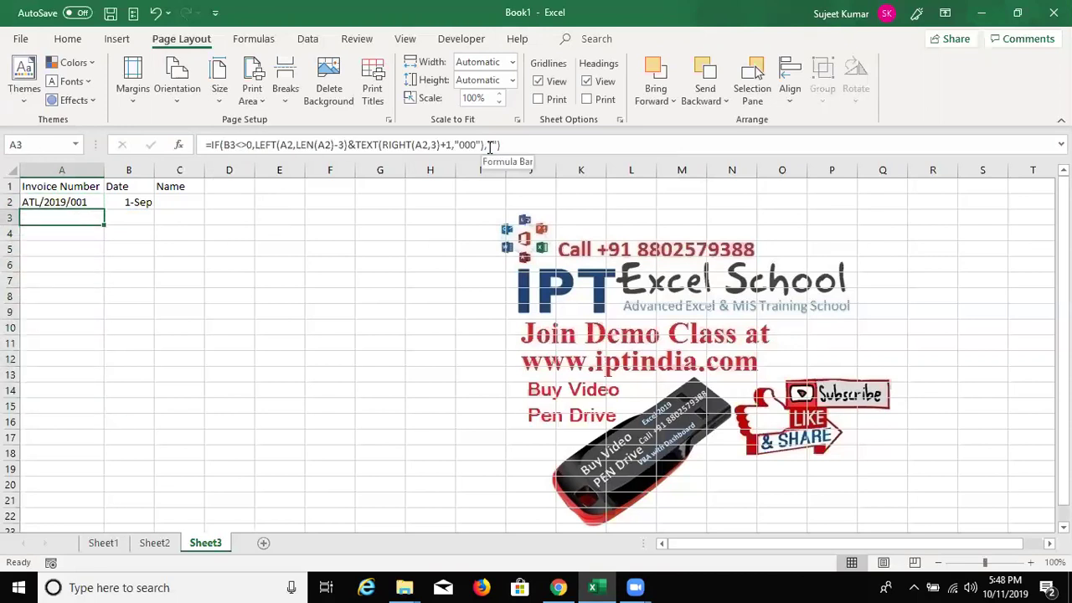
key("Right")
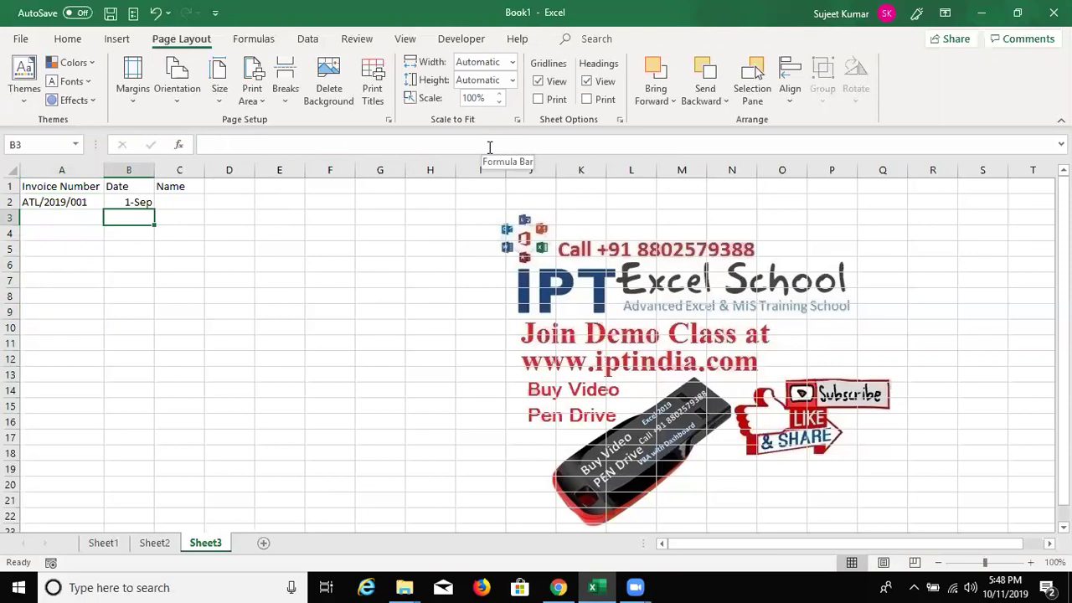
Enter the dates 8/1 in B3 and 6/1 in B4.
type("8/1")
key("Return")
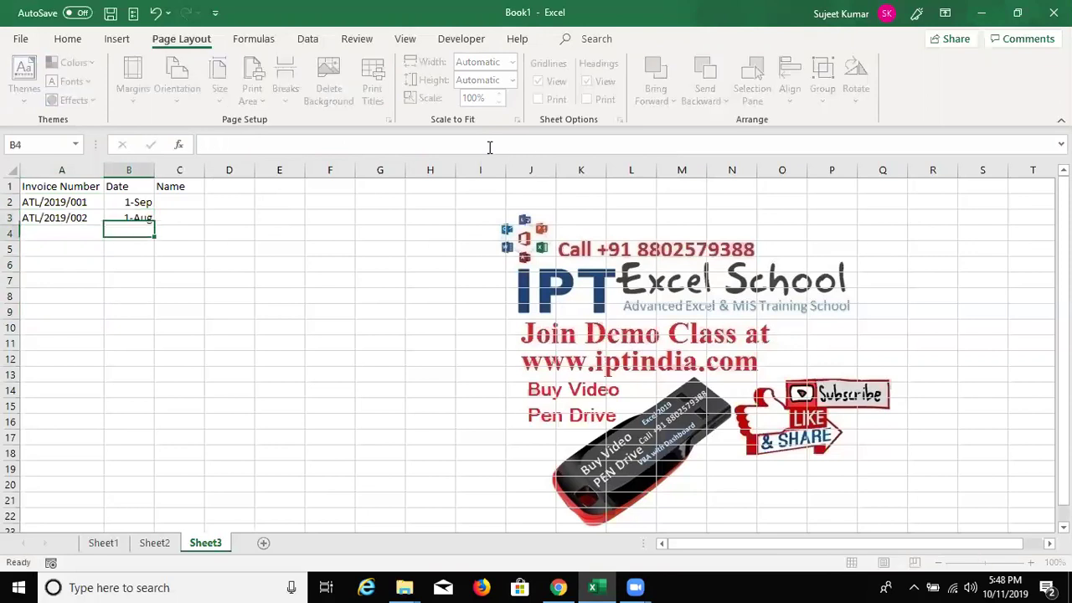
type("6/")
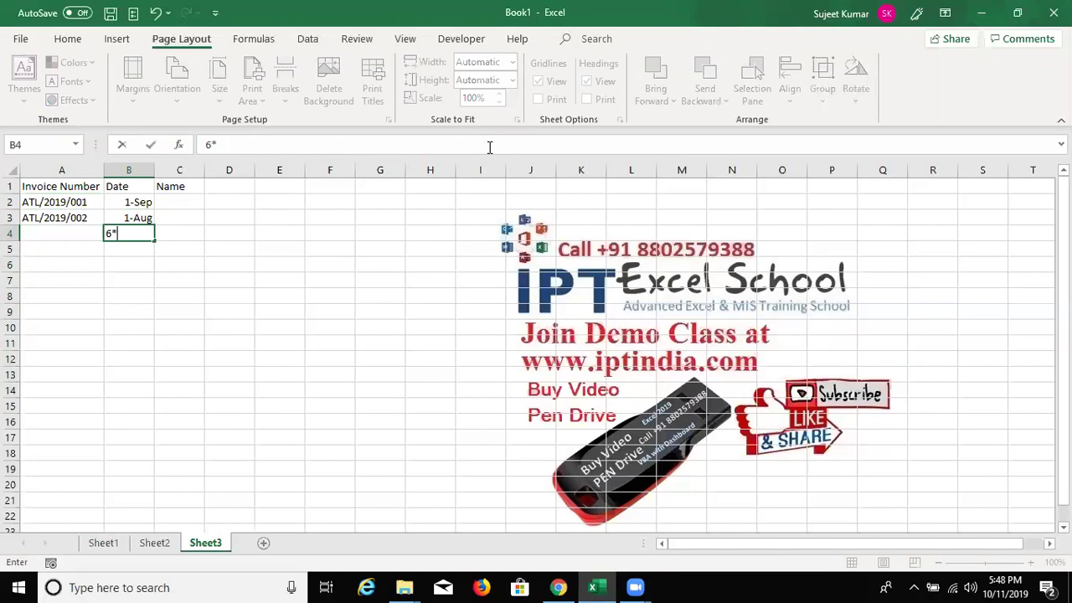
key("BackSpace")
type("/1")
key("Return")
key("Left")
Check that A3 and A4 now show ATL/2019/002 and ATL/2019/003.
key("Up")
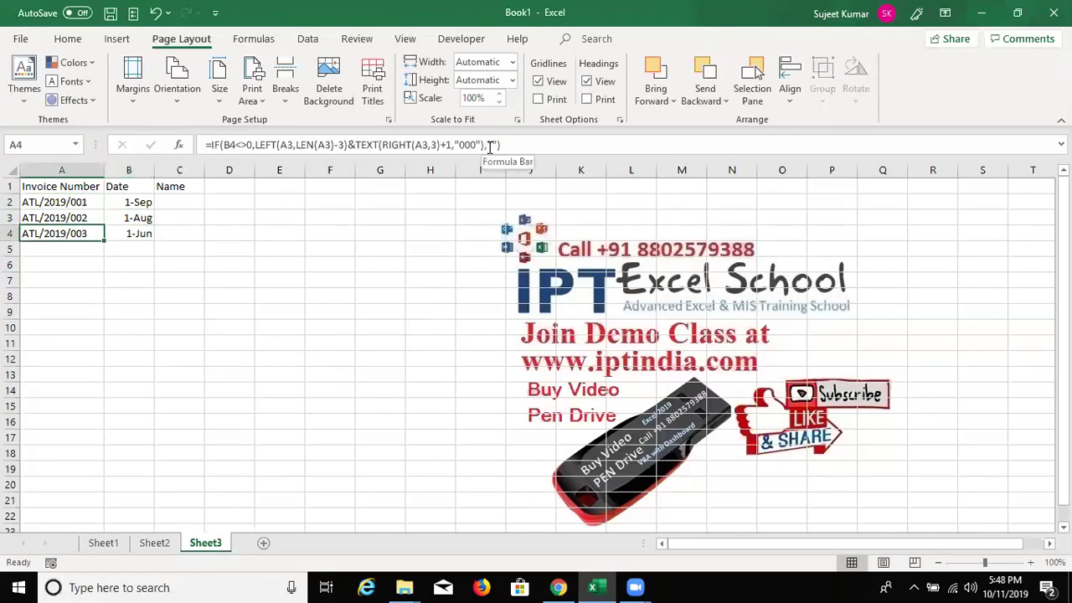
key("Down")
key("Down")
key("Down")
key("Down")
key("Down")
key("Up")
key("Up")
key("Up")
key("Down")
key("Down")
key("Down")
key("Down")
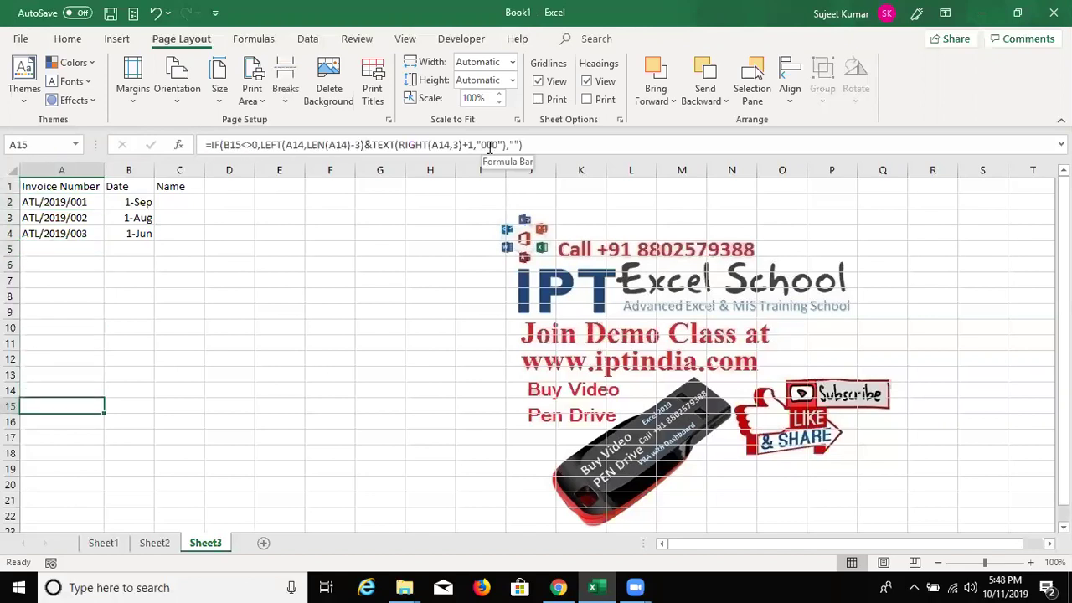
key("Down")
key("Down")
key("Down")
key("Down")
key("Up")
key("Up")
key("Up")
key("Up")
key("Up")
key("Up")
key("Up")
key("Up")
key("Up")
key("Up")
key("Up")
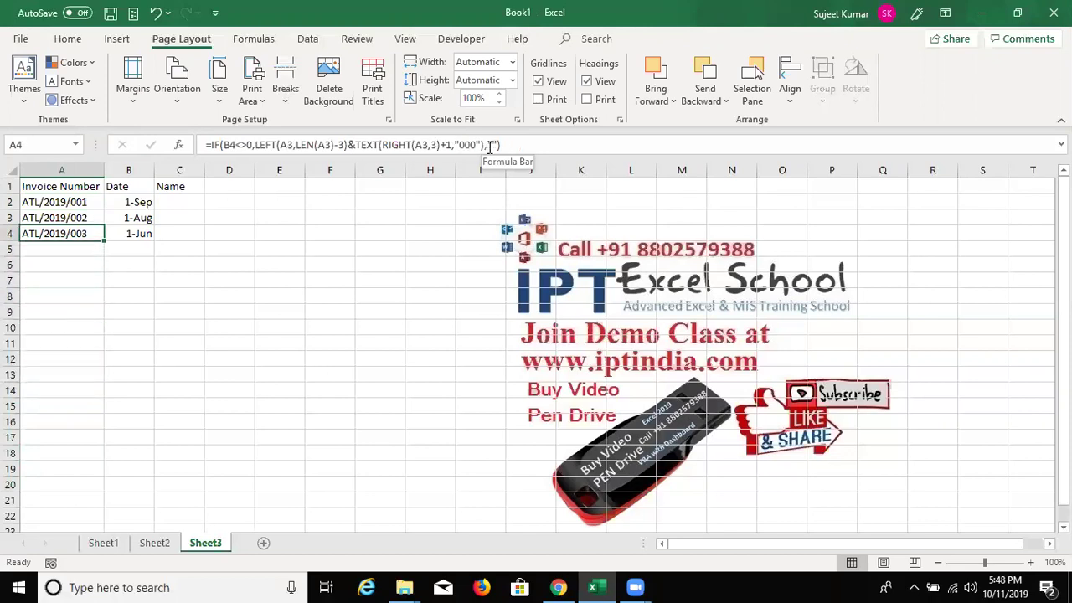
key("Right")
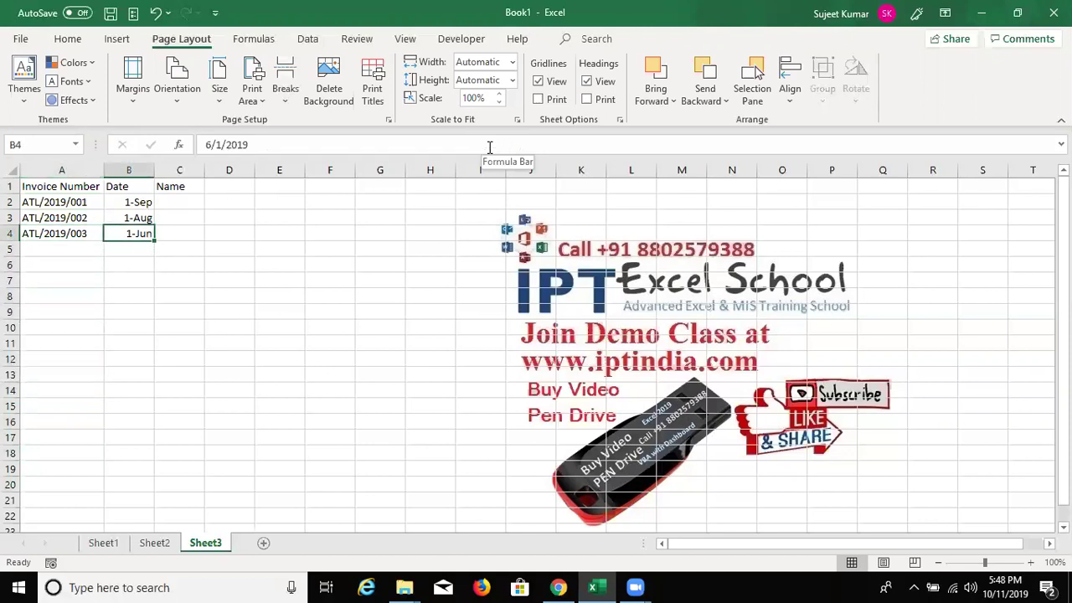
key("Left")
key("Right")
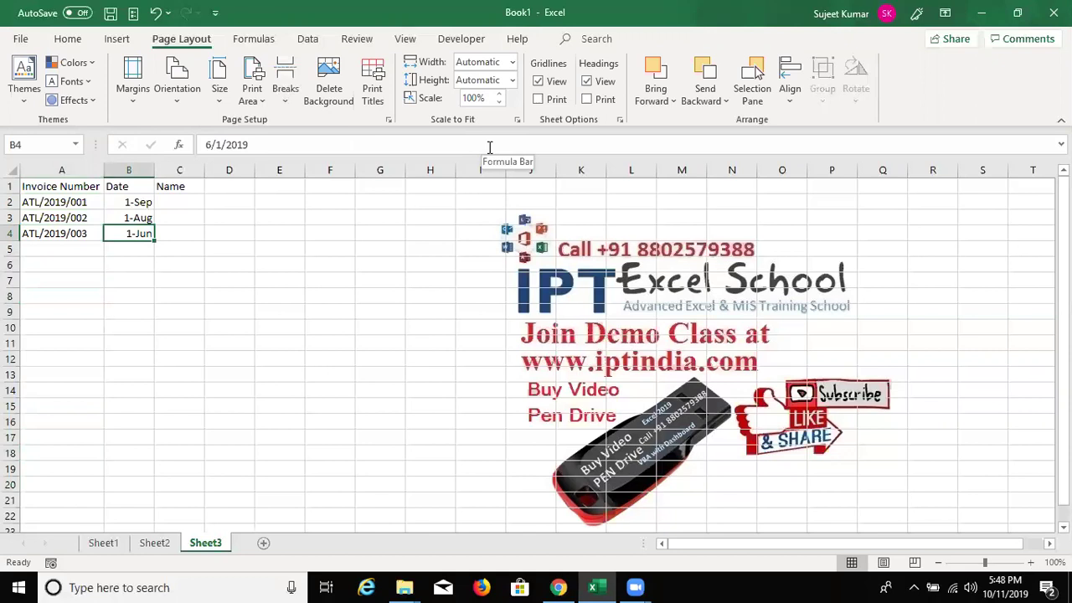